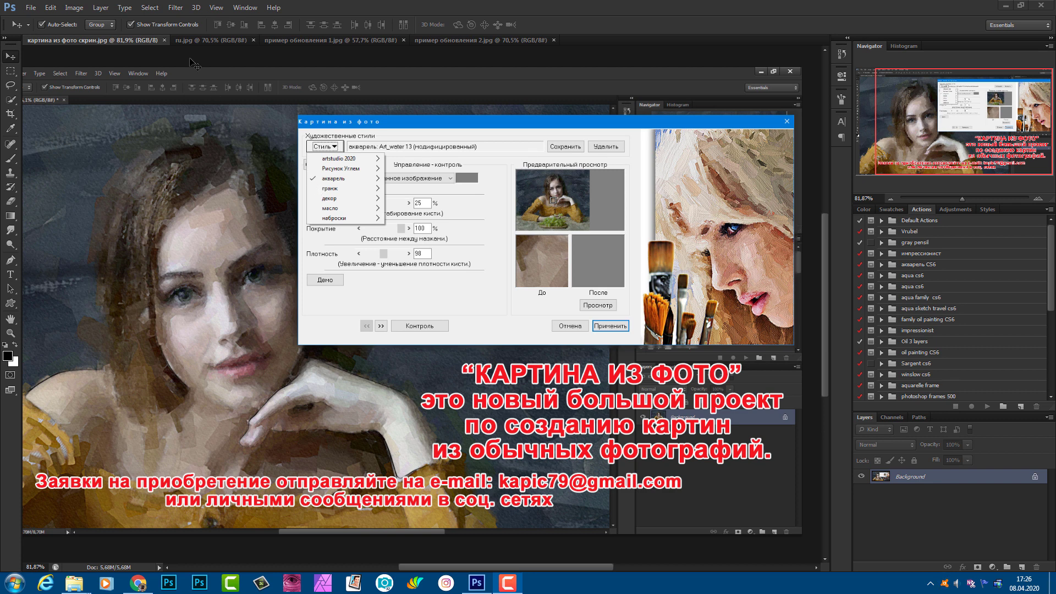
Show the Filter > Импрессионист submenu listing Акварель, Картина-из-фото, Масло and Старые мастера
{"action": "left_click", "coordinate": [175, 8]}
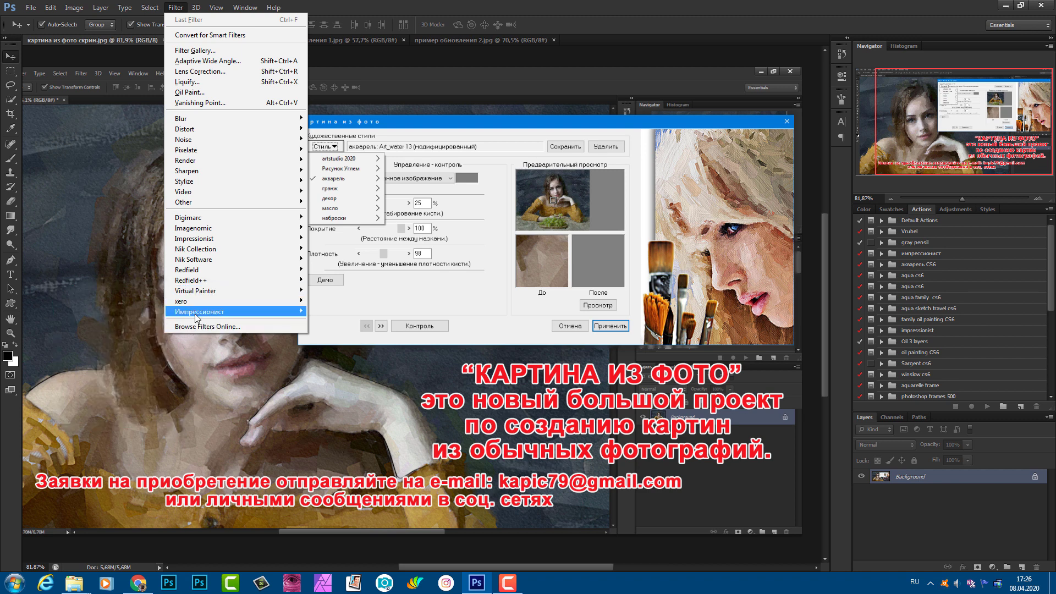
{"action": "mouse_move", "coordinate": [198, 311]}
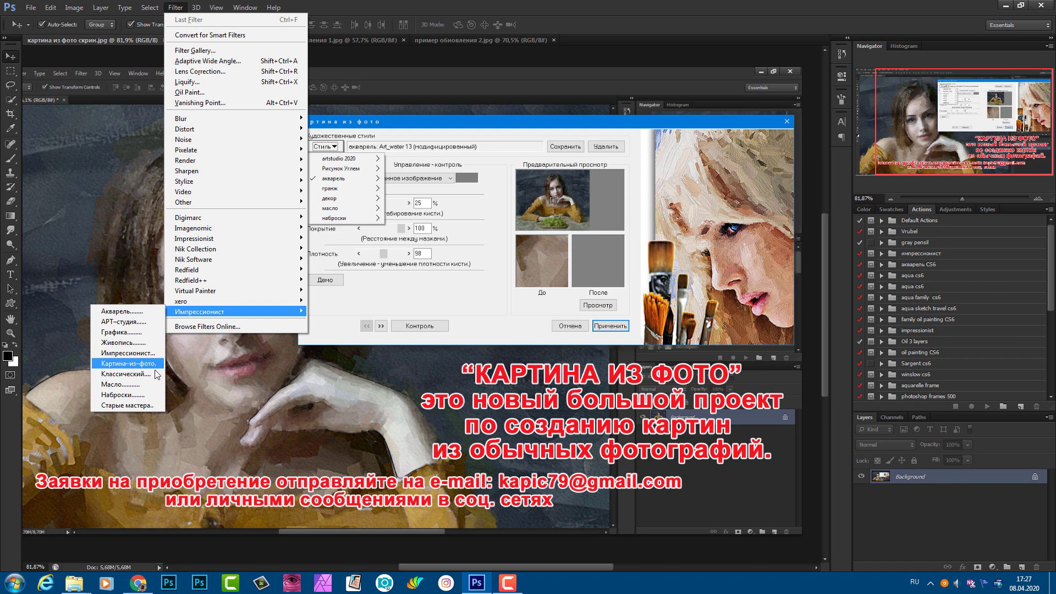
Dismiss the Filter menu and its Импрессионист submenu by clicking the canvas
{"action": "left_click", "coordinate": [209, 374]}
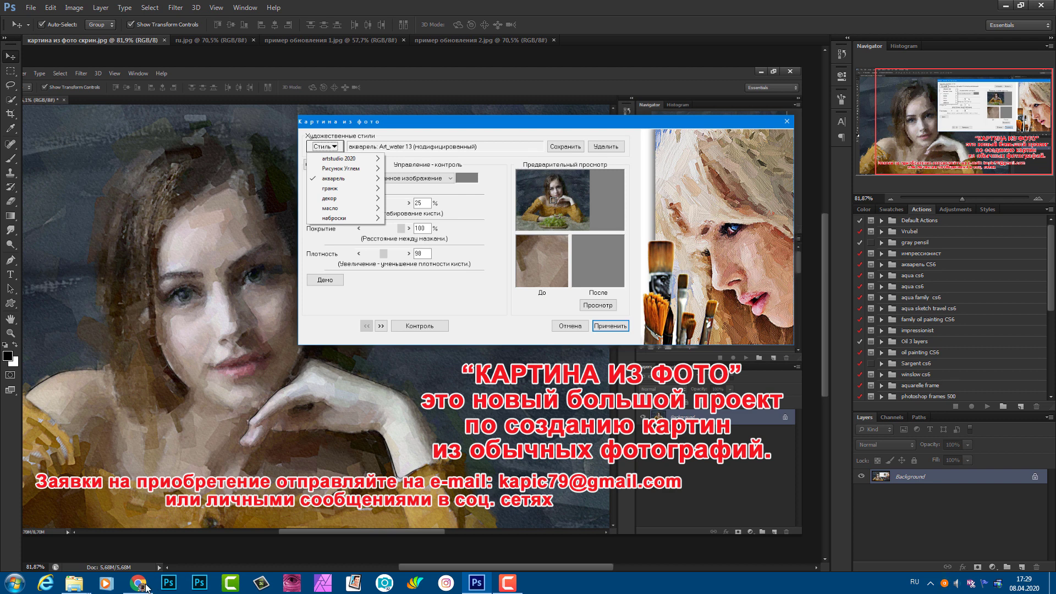
Bring up Chrome and scroll down the Facebook timeline's Картина из фото update posts
{"action": "left_click", "coordinate": [137, 583]}
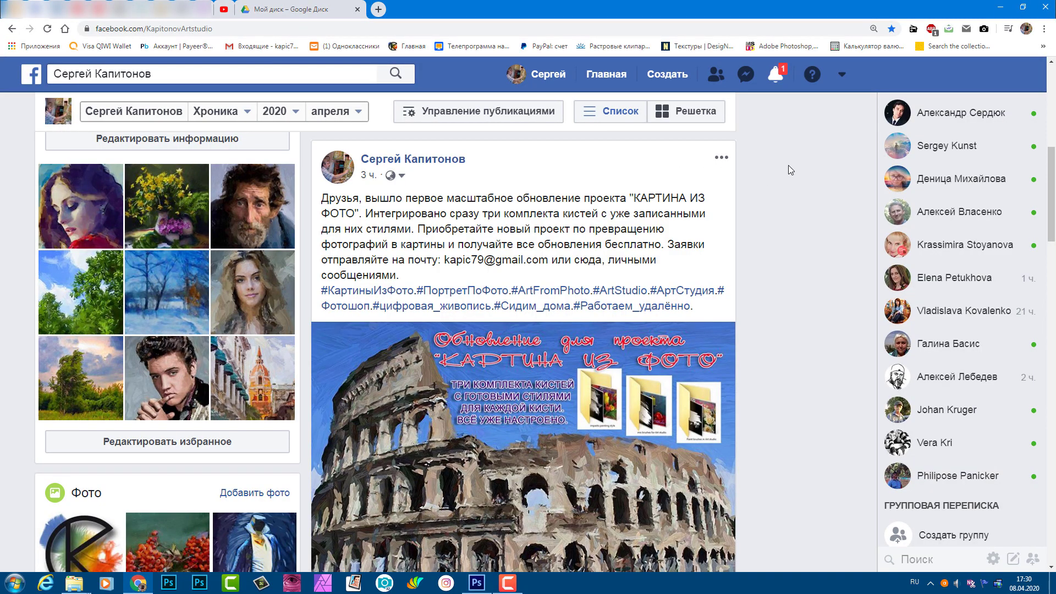
{"action": "scroll", "coordinate": [794, 230], "scroll_direction": "down", "scroll_amount": 5}
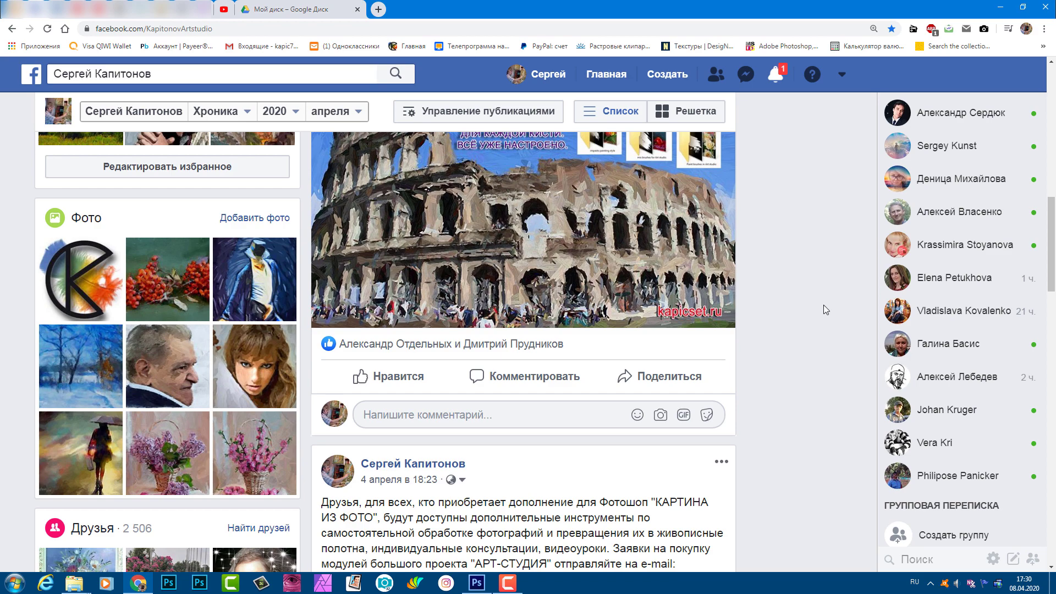
{"action": "scroll", "coordinate": [823, 305], "scroll_direction": "down", "scroll_amount": 5}
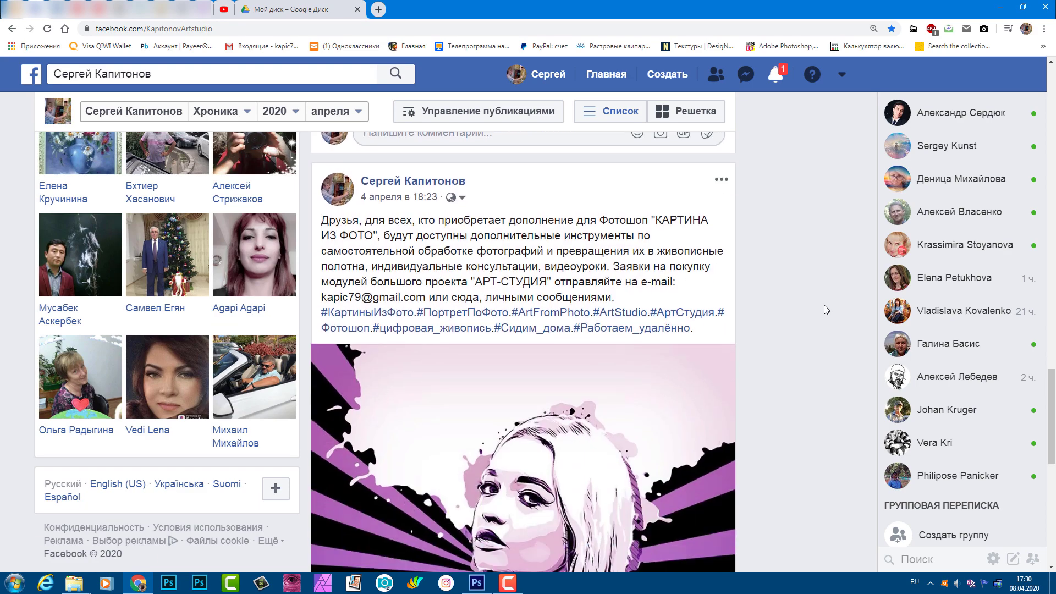
{"action": "scroll", "coordinate": [824, 305], "scroll_direction": "down", "scroll_amount": 5}
{"action": "scroll", "coordinate": [824, 305], "scroll_direction": "down", "scroll_amount": 5}
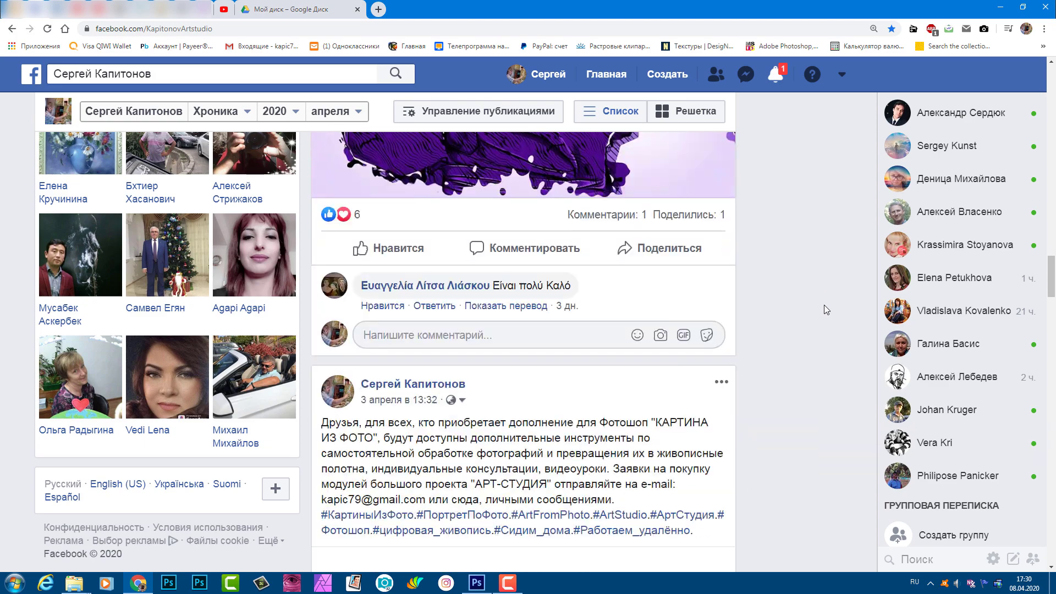
{"action": "scroll", "coordinate": [782, 325], "scroll_direction": "down", "scroll_amount": 5}
Scroll back up the Facebook timeline, then return to the VK profile page
{"action": "scroll", "coordinate": [245, 345], "scroll_direction": "up", "scroll_amount": 4}
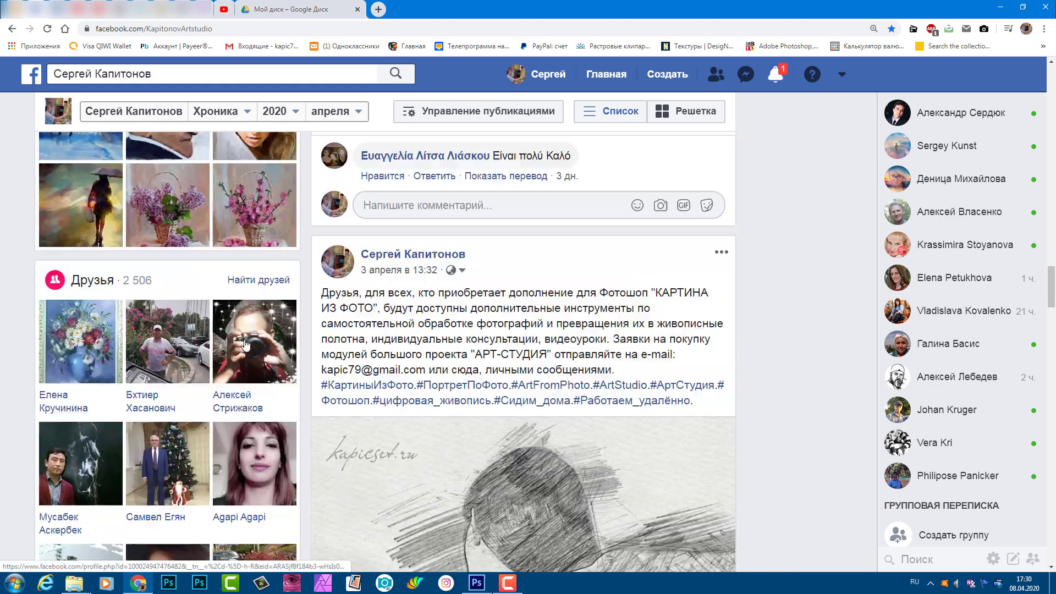
{"action": "scroll", "coordinate": [245, 345], "scroll_direction": "up", "scroll_amount": 5}
{"action": "scroll", "coordinate": [244, 345], "scroll_direction": "up", "scroll_amount": 5}
{"action": "scroll", "coordinate": [247, 344], "scroll_direction": "up", "scroll_amount": 5}
{"action": "scroll", "coordinate": [248, 343], "scroll_direction": "up", "scroll_amount": 5}
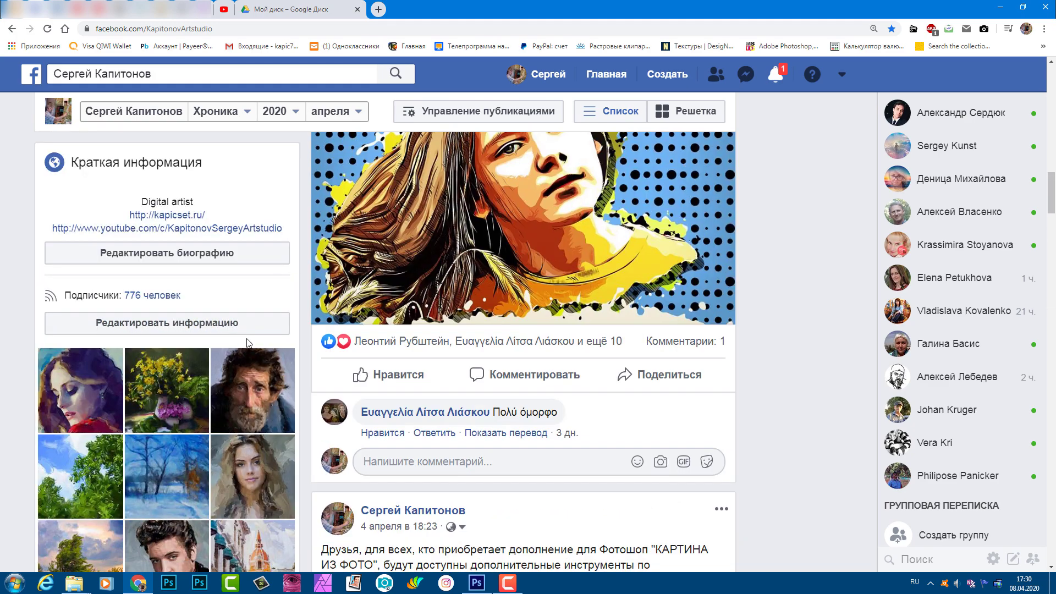
{"action": "scroll", "coordinate": [249, 344], "scroll_direction": "down", "scroll_amount": 5}
{"action": "scroll", "coordinate": [249, 343], "scroll_direction": "up", "scroll_amount": 5}
{"action": "key", "text": "alt+Left"}
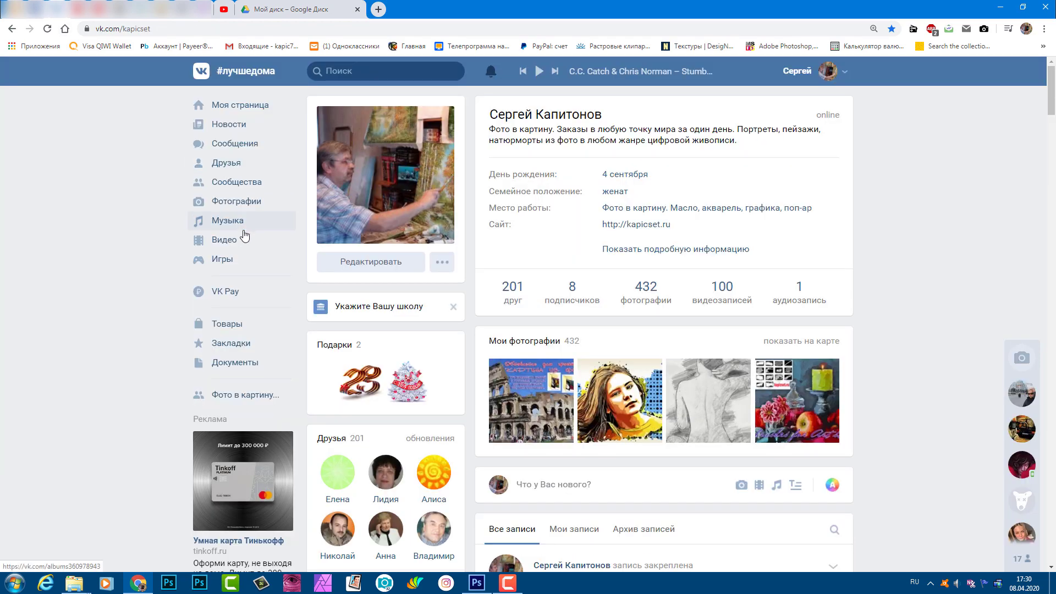
Scroll the VK wall past the Colosseum banner, pop-art portrait and pencil sketch posts
{"action": "scroll", "coordinate": [440, 283], "scroll_direction": "down", "scroll_amount": 1}
{"action": "scroll", "coordinate": [438, 284], "scroll_direction": "down", "scroll_amount": 1}
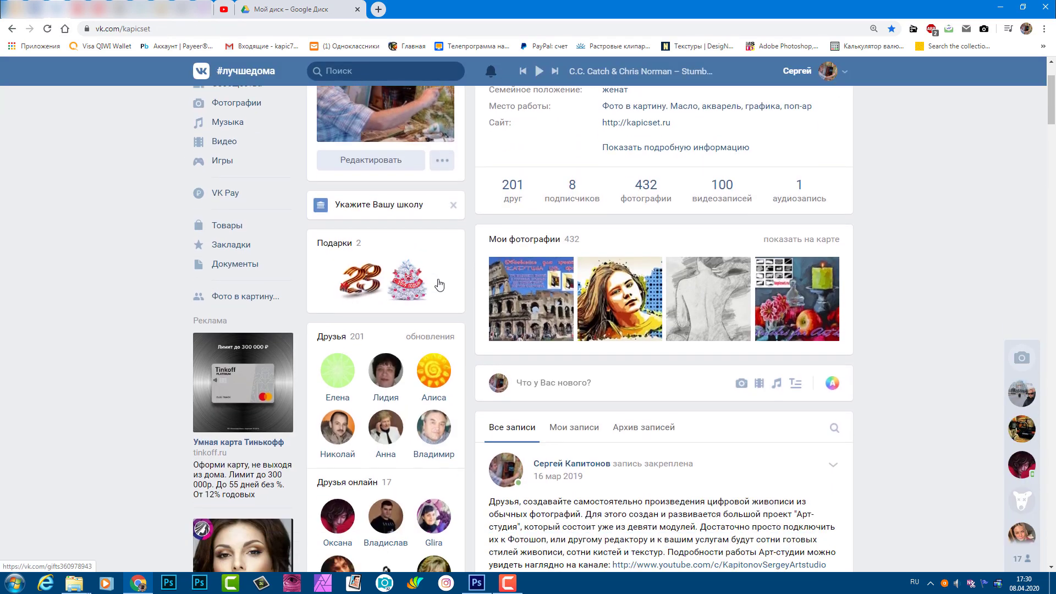
{"action": "scroll", "coordinate": [439, 283], "scroll_direction": "down", "scroll_amount": 4}
{"action": "scroll", "coordinate": [438, 283], "scroll_direction": "down", "scroll_amount": 6}
{"action": "scroll", "coordinate": [440, 283], "scroll_direction": "down", "scroll_amount": 6}
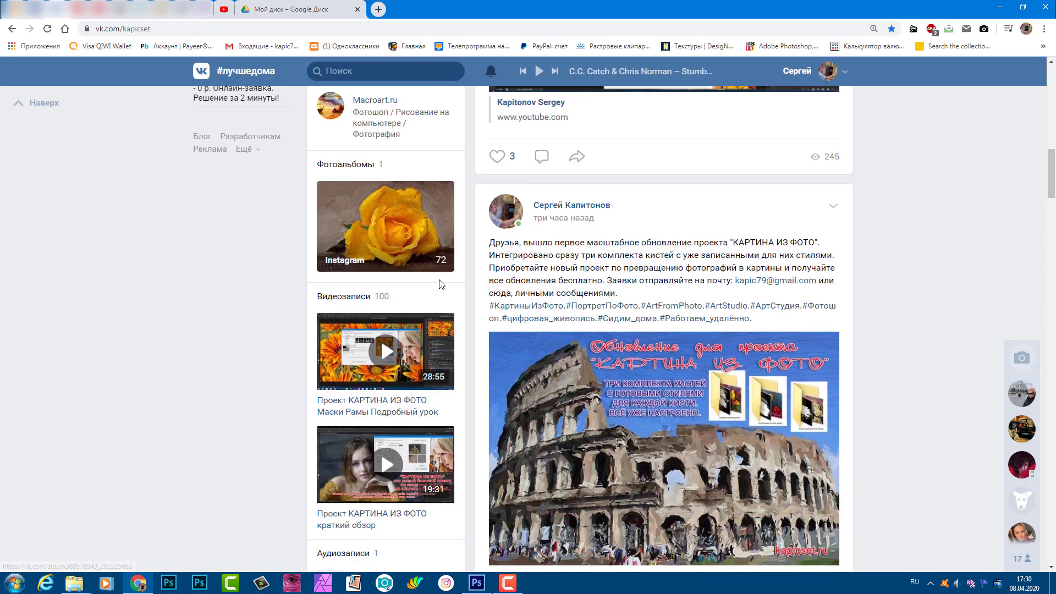
{"action": "scroll", "coordinate": [440, 284], "scroll_direction": "down", "scroll_amount": 2}
{"action": "scroll", "coordinate": [440, 283], "scroll_direction": "down", "scroll_amount": 3}
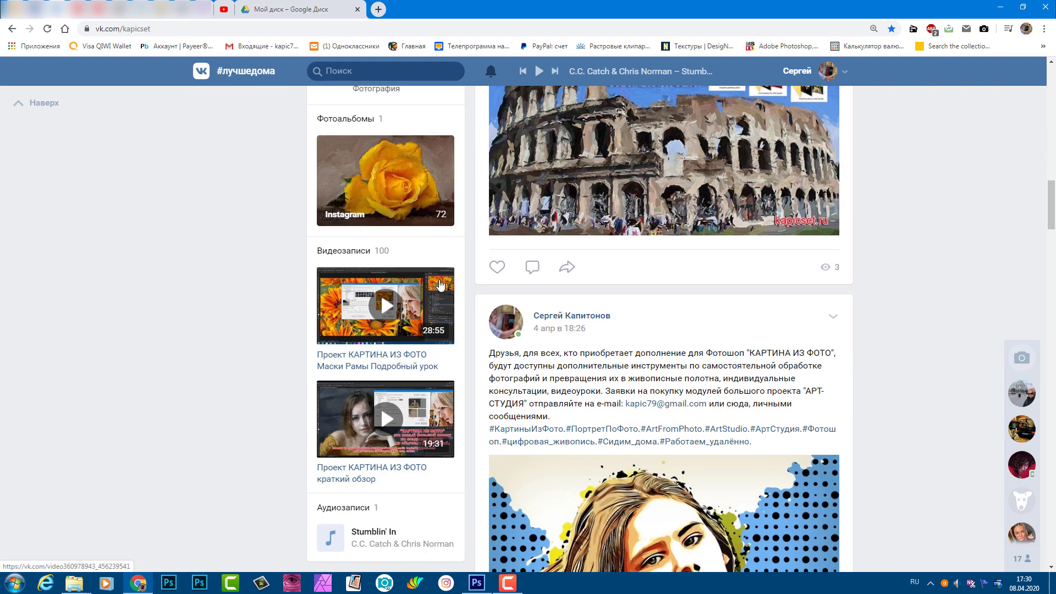
{"action": "scroll", "coordinate": [440, 283], "scroll_direction": "up", "scroll_amount": 3}
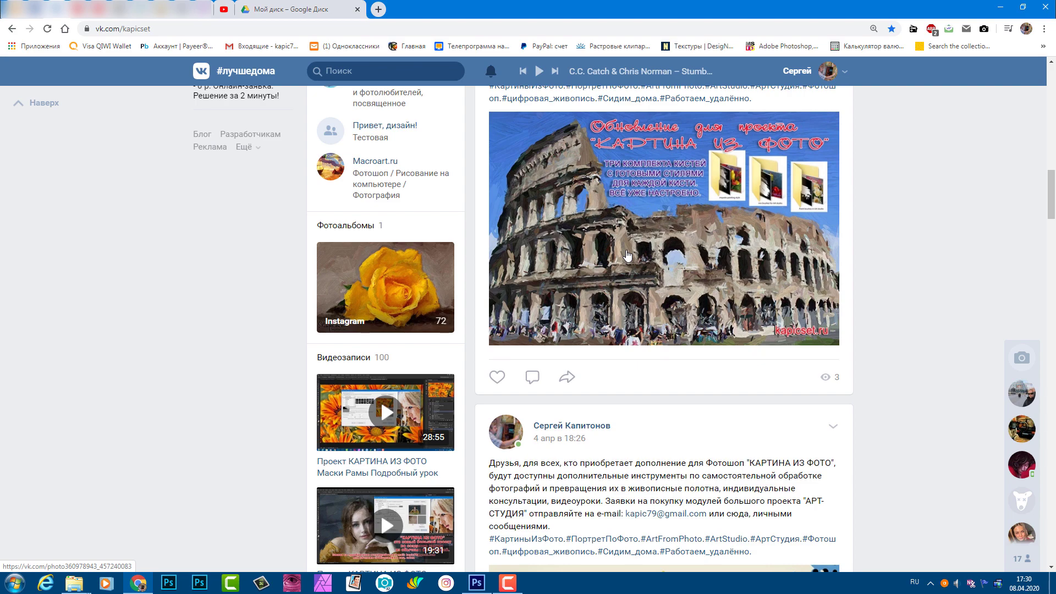
{"action": "scroll", "coordinate": [624, 255], "scroll_direction": "down", "scroll_amount": 2}
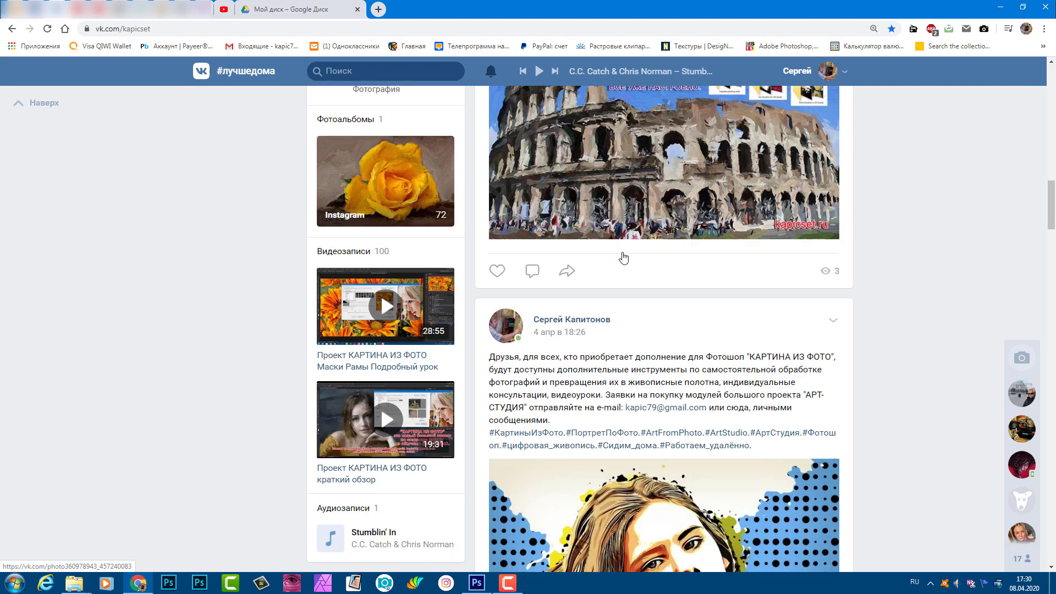
{"action": "scroll", "coordinate": [623, 255], "scroll_direction": "down", "scroll_amount": 4}
{"action": "scroll", "coordinate": [623, 256], "scroll_direction": "down", "scroll_amount": 8}
{"action": "scroll", "coordinate": [623, 256], "scroll_direction": "down", "scroll_amount": 2}
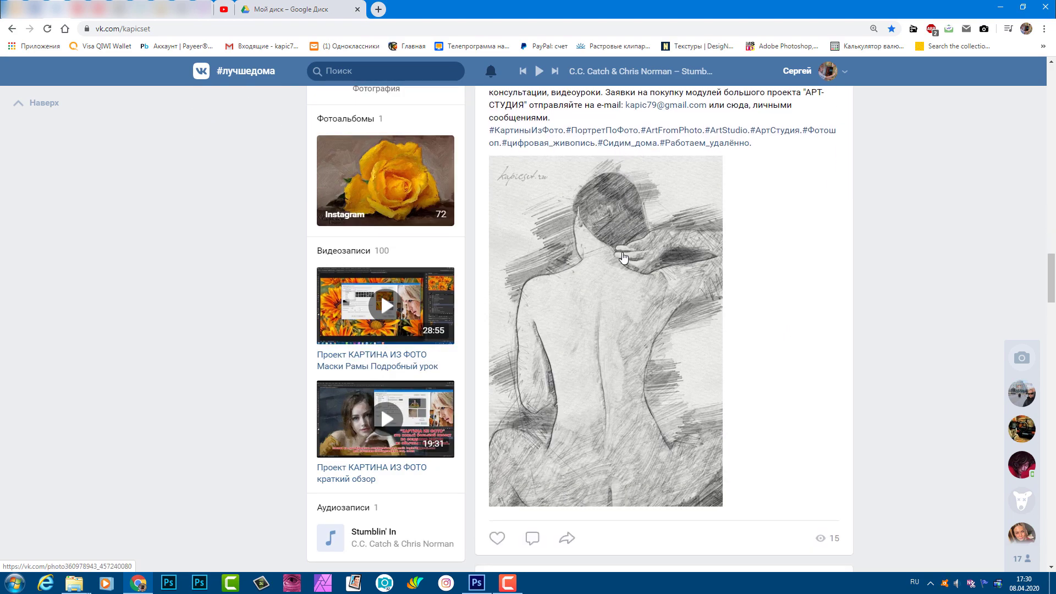
{"action": "scroll", "coordinate": [623, 255], "scroll_direction": "up", "scroll_amount": 7}
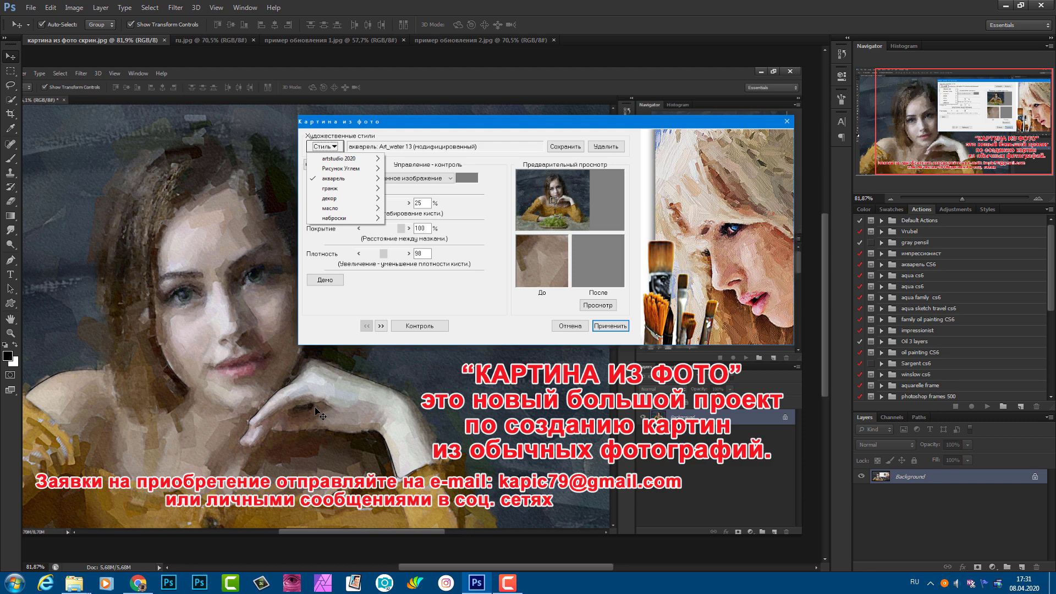
{"action": "left_click", "coordinate": [175, 8]}
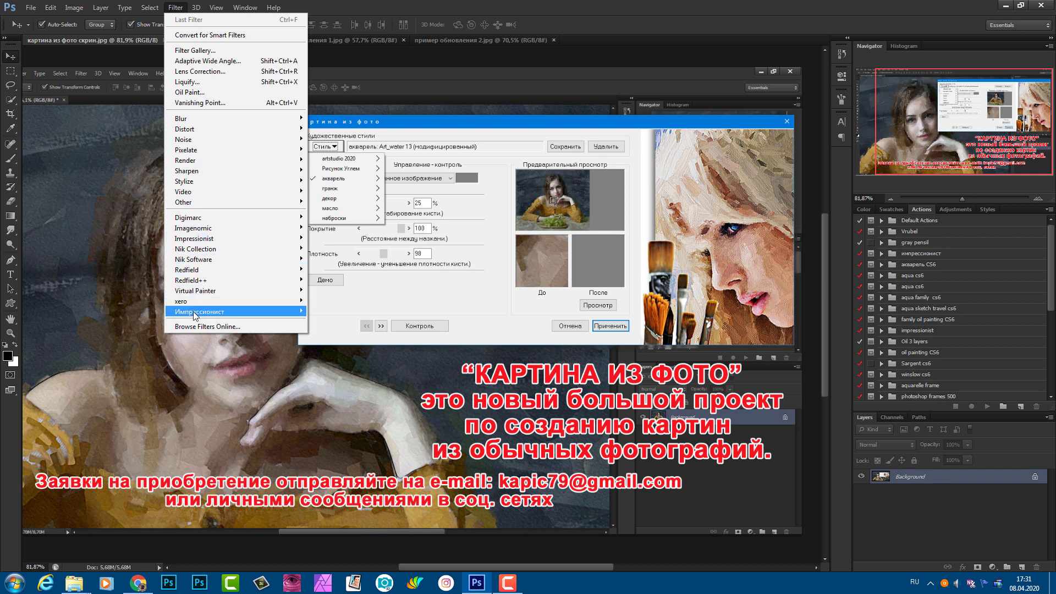
{"action": "mouse_move", "coordinate": [199, 311]}
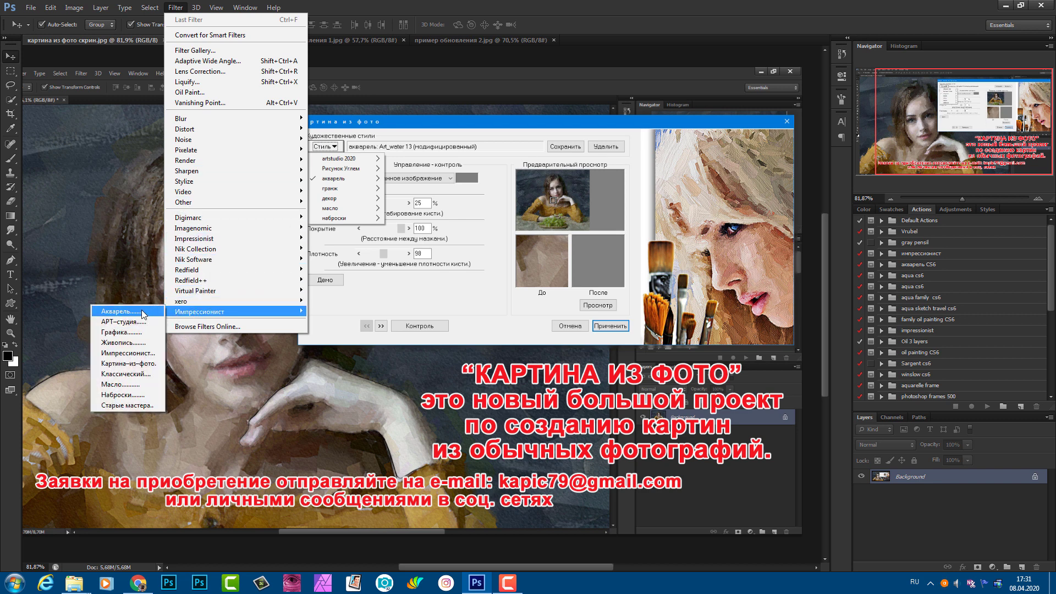
{"action": "left_click", "coordinate": [137, 403]}
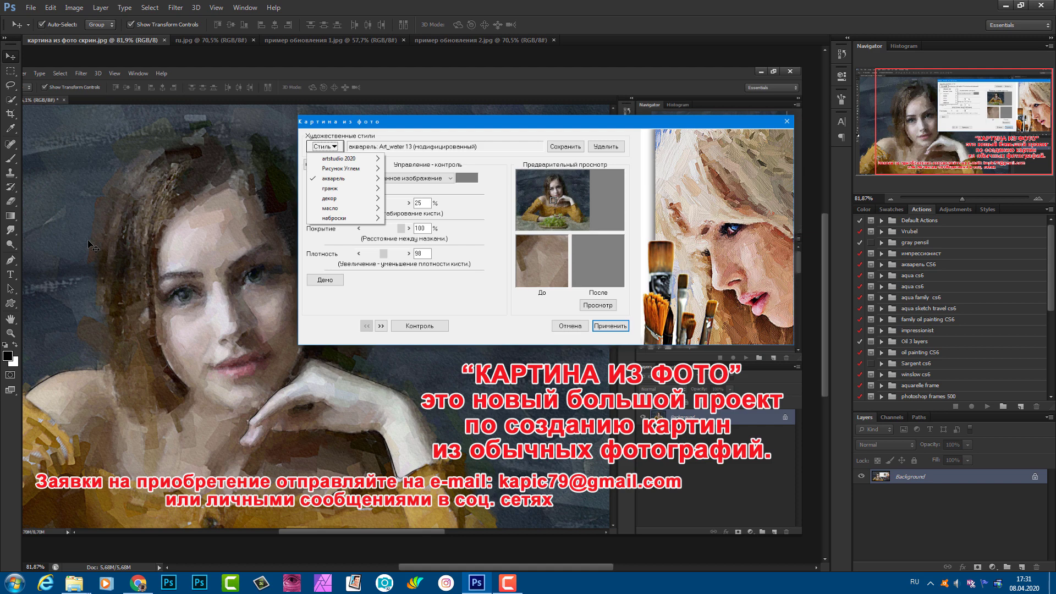
Switch to the ru.jpg document showing the painted Colosseum update banner
{"action": "left_click", "coordinate": [205, 42]}
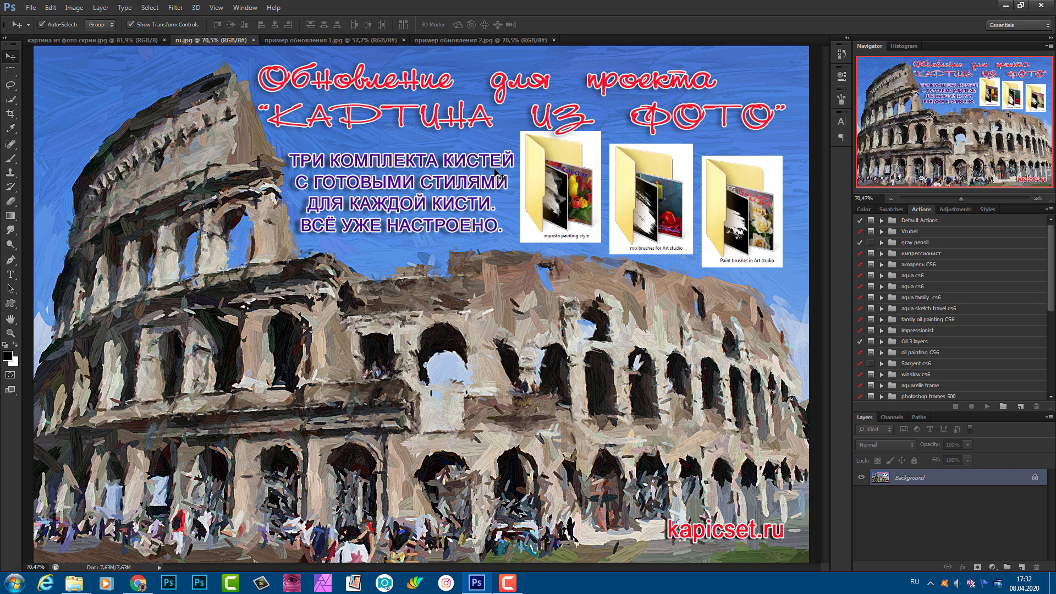
Minimize Photoshop to reveal the two Explorer windows with the update folders
{"action": "left_click", "coordinate": [1006, 7]}
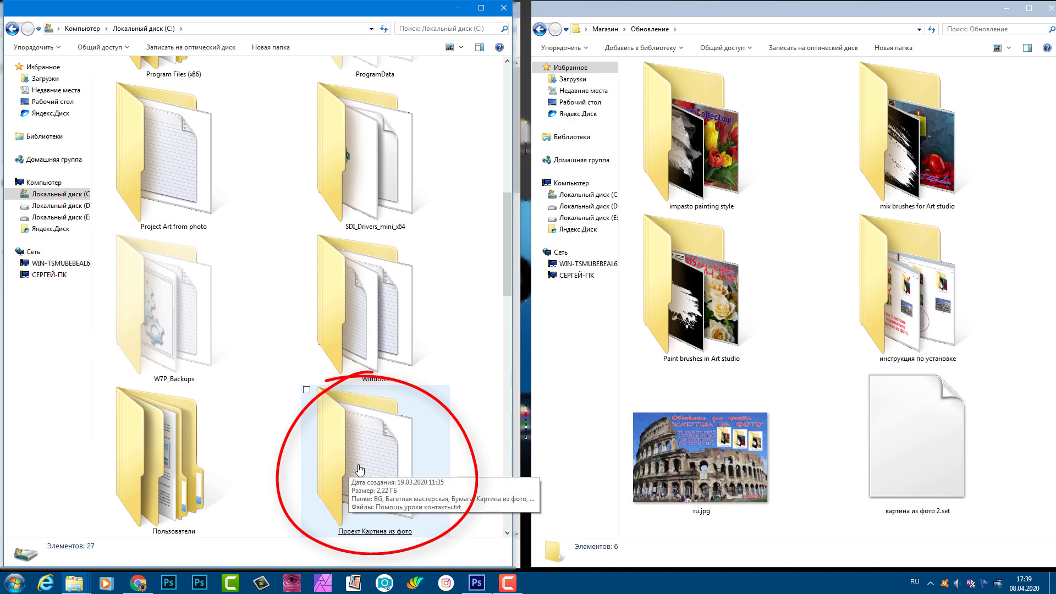
In Проект Картина из фото, select the impasto painting style, mix brushes and Paint brushes folders
{"action": "double_click", "coordinate": [359, 469]}
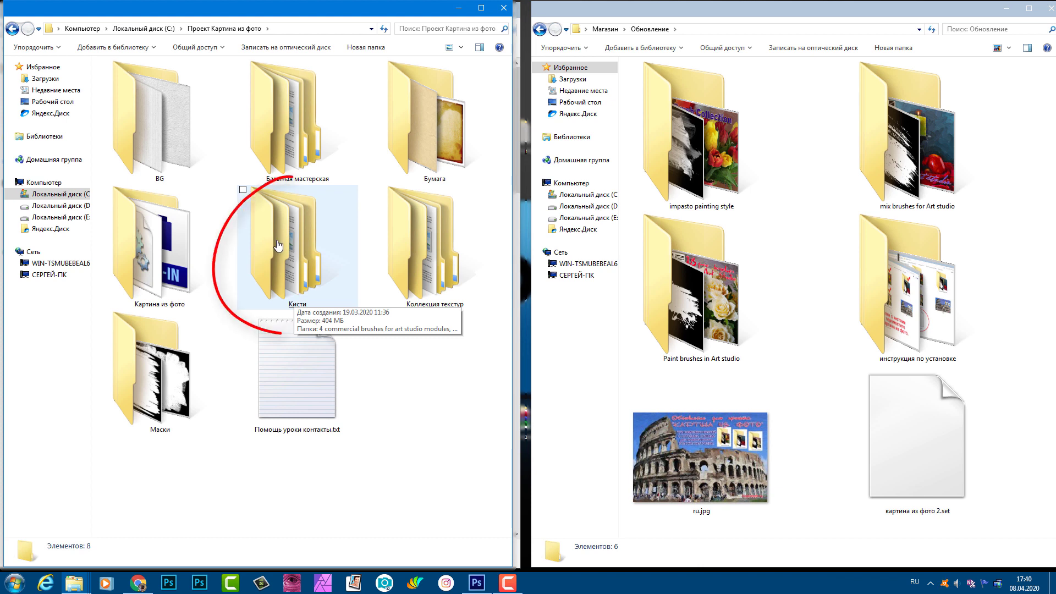
{"action": "left_click", "coordinate": [649, 124]}
{"action": "left_click", "coordinate": [849, 65]}
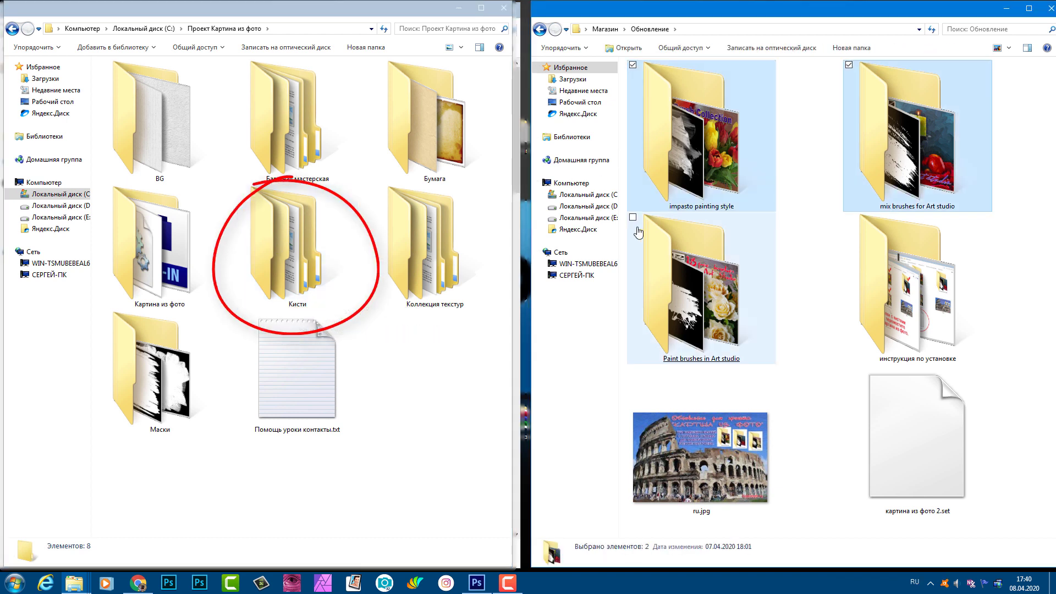
{"action": "left_click", "coordinate": [633, 217]}
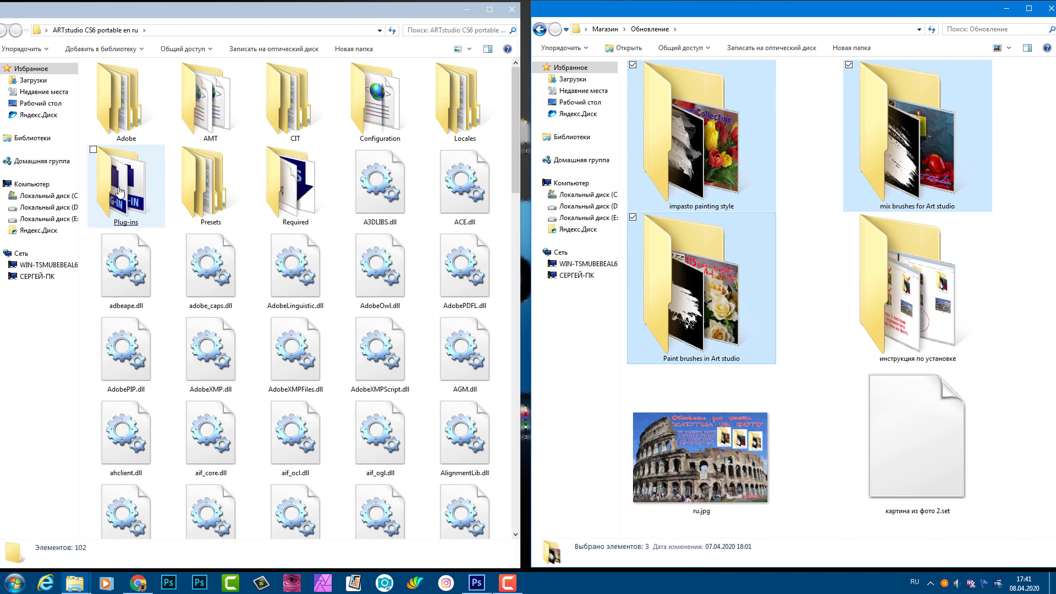
Browse from ARTstudio's Plug-ins through Картина из фото into Impressionist Accessories
{"action": "double_click", "coordinate": [120, 192]}
{"action": "left_click_drag", "start_coordinate": [515, 221], "coordinate": [510, 430]}
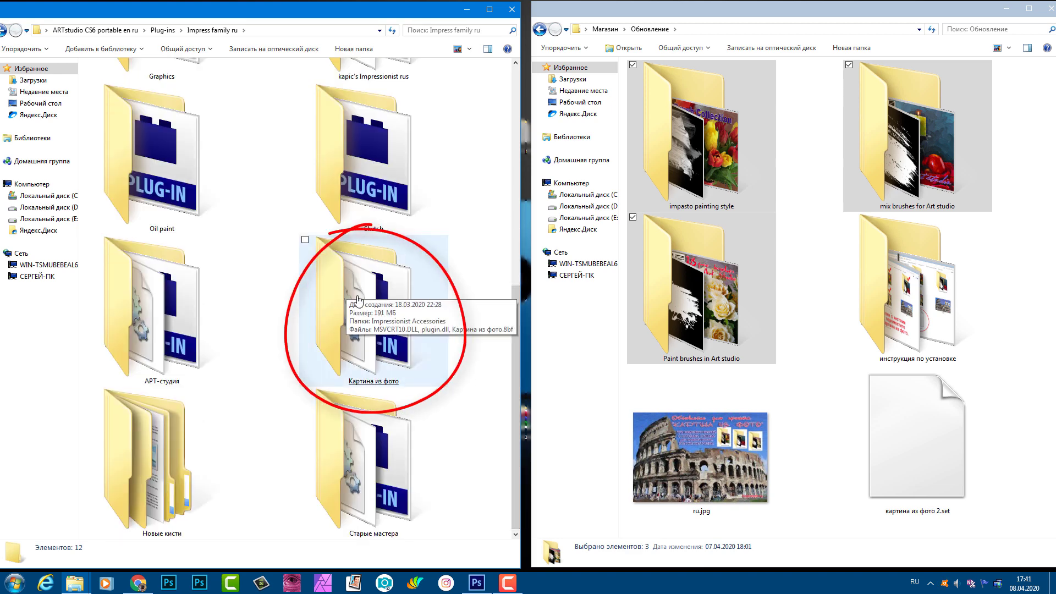
{"action": "double_click", "coordinate": [358, 299]}
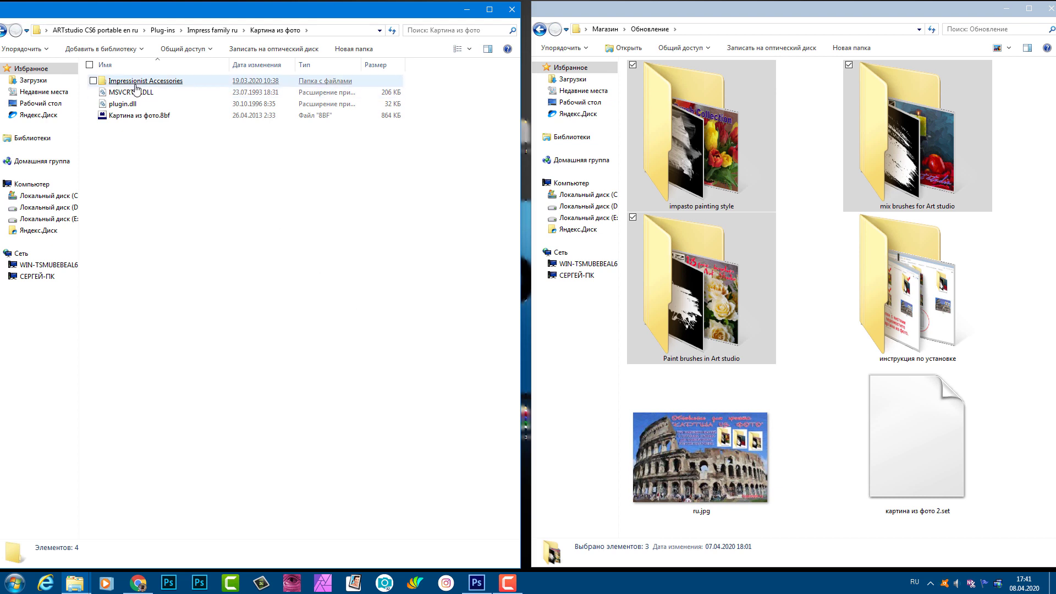
{"action": "double_click", "coordinate": [123, 82]}
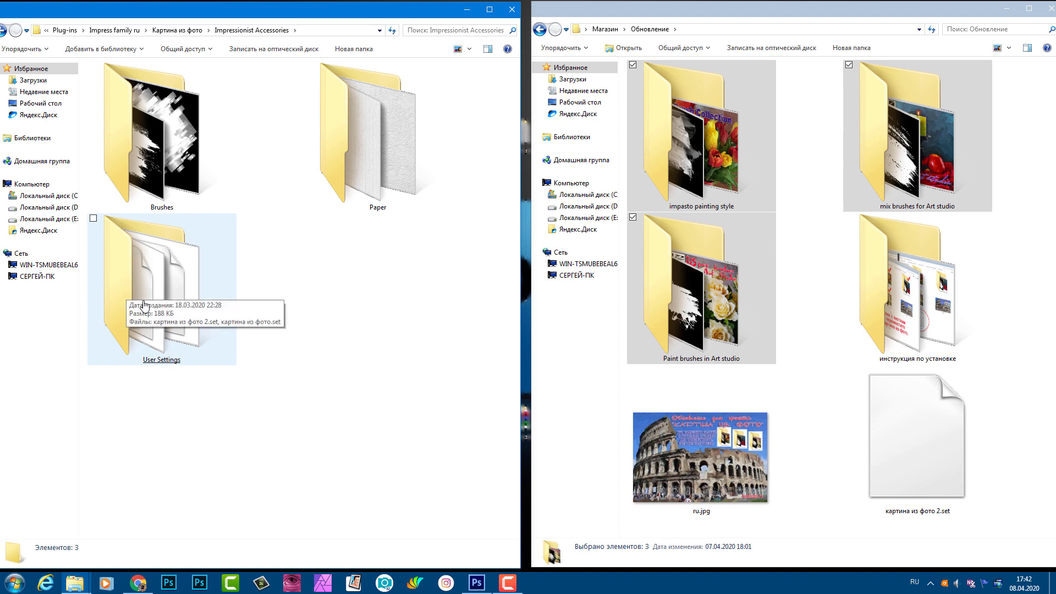
Open the User Settings folder holding the plugin's two .set files
{"action": "double_click", "coordinate": [144, 304]}
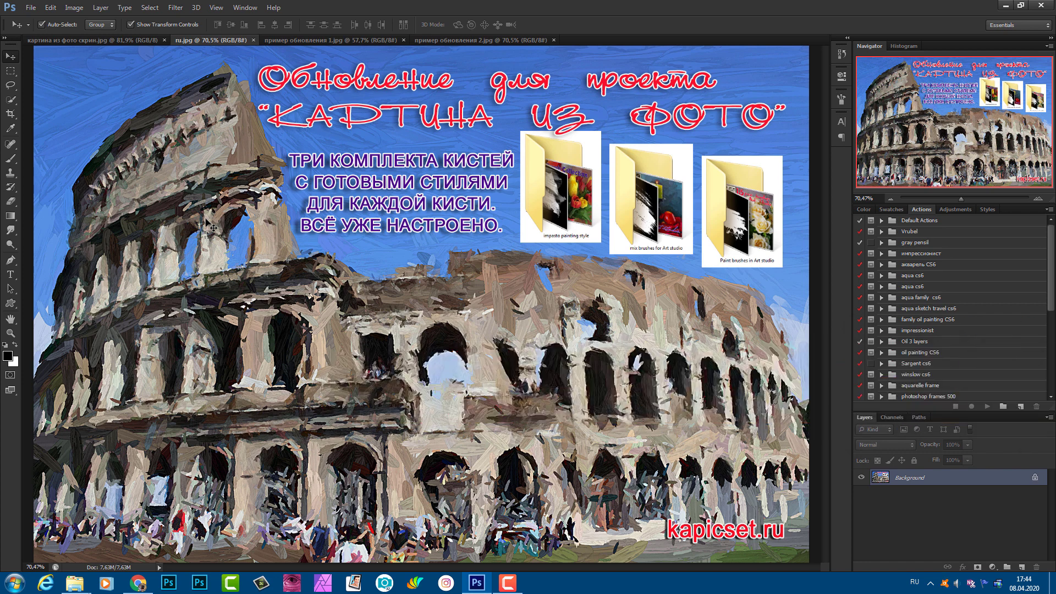
Zoom into the пример обновления 1.jpg girl portrait, centring on her face
{"action": "left_click", "coordinate": [320, 42]}
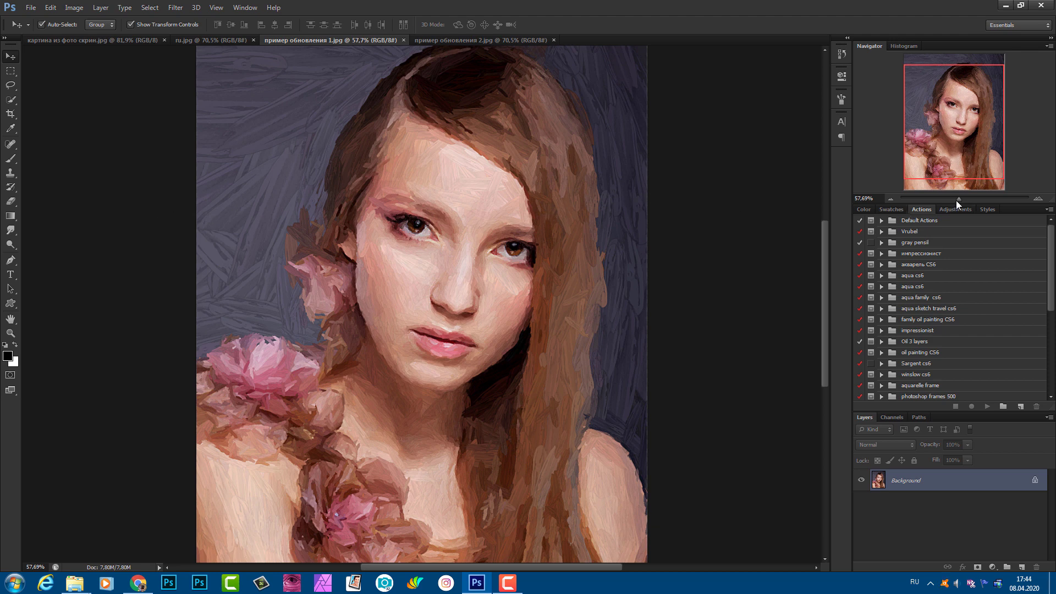
{"action": "left_click_drag", "start_coordinate": [956, 200], "coordinate": [962, 199]}
{"action": "mouse_move", "coordinate": [946, 146]}
{"action": "left_mouse_down"}
{"action": "mouse_move", "coordinate": [954, 142]}
{"action": "mouse_move", "coordinate": [940, 175]}
{"action": "mouse_move", "coordinate": [942, 144]}
{"action": "left_mouse_up"}
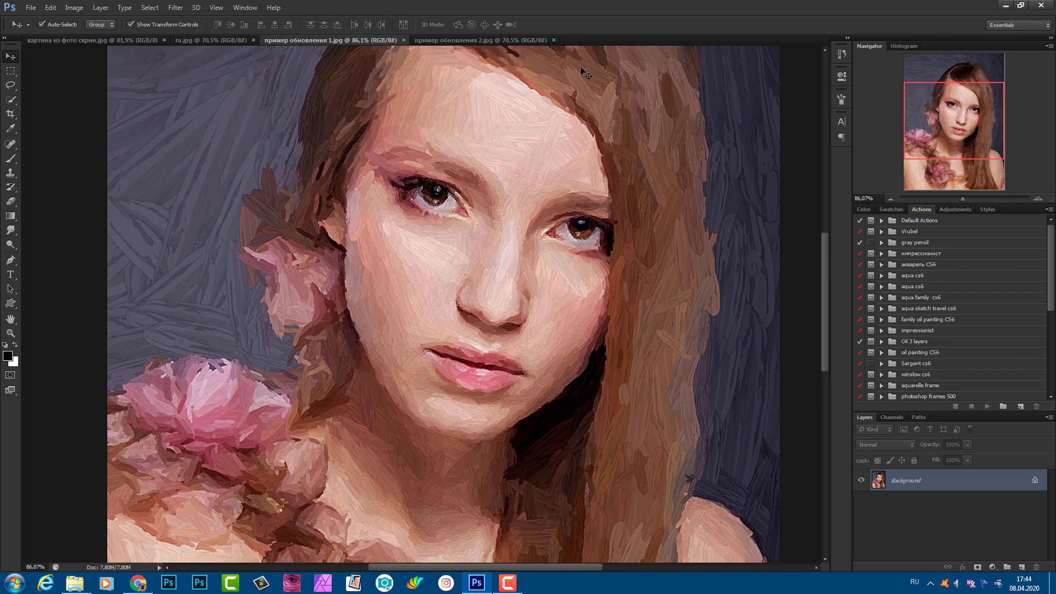
Zoom into the пример обновления 2.jpg Rome cityscape toward the domed church
{"action": "left_click", "coordinate": [456, 41]}
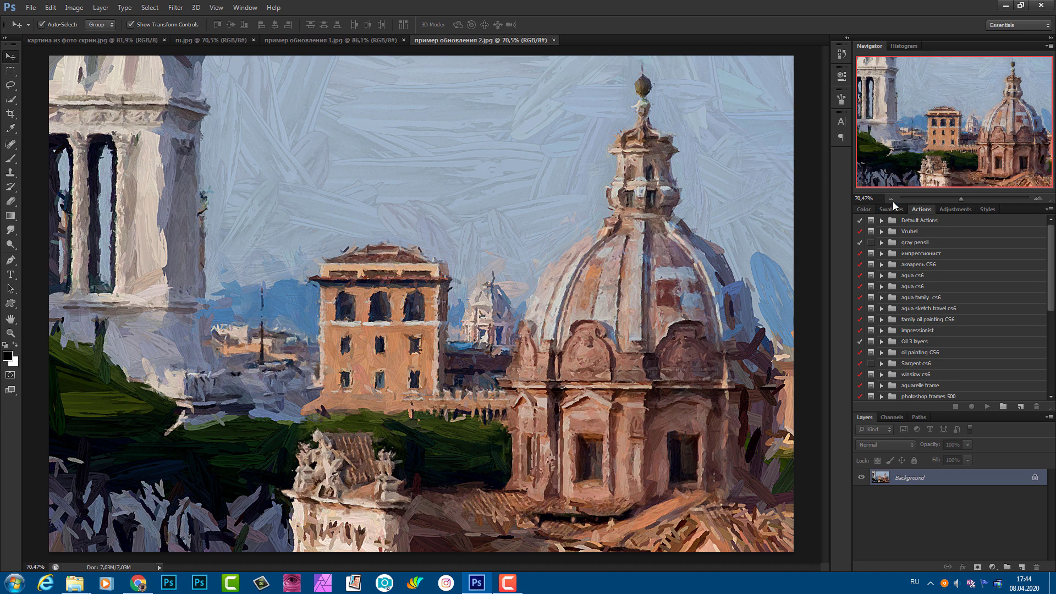
{"action": "left_click_drag", "start_coordinate": [961, 199], "coordinate": [966, 199]}
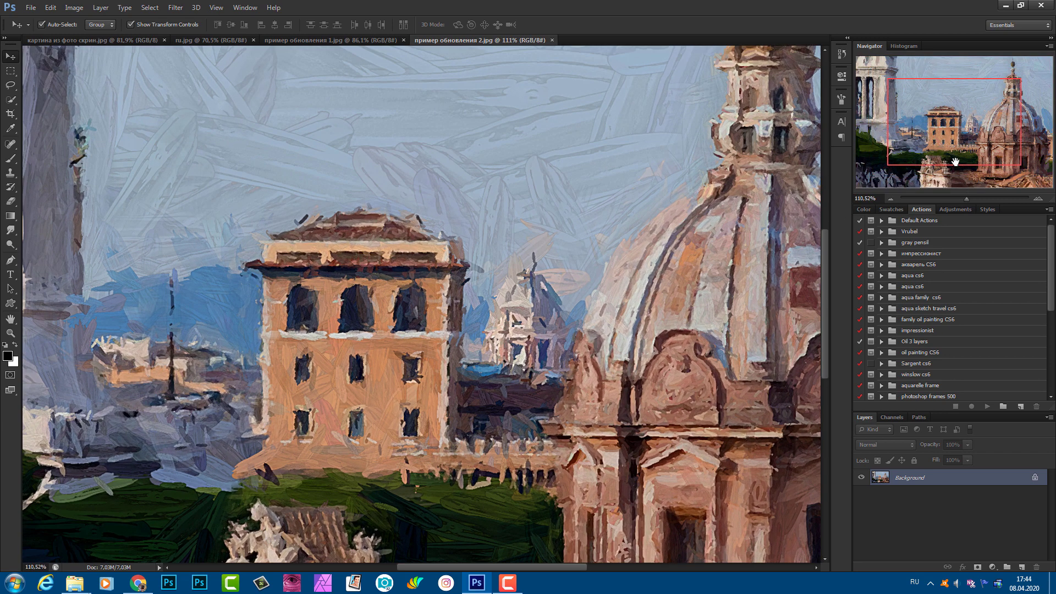
{"action": "mouse_move", "coordinate": [955, 161]}
{"action": "left_mouse_down"}
{"action": "mouse_move", "coordinate": [928, 149]}
{"action": "mouse_move", "coordinate": [979, 172]}
{"action": "mouse_move", "coordinate": [983, 158]}
{"action": "left_mouse_up"}
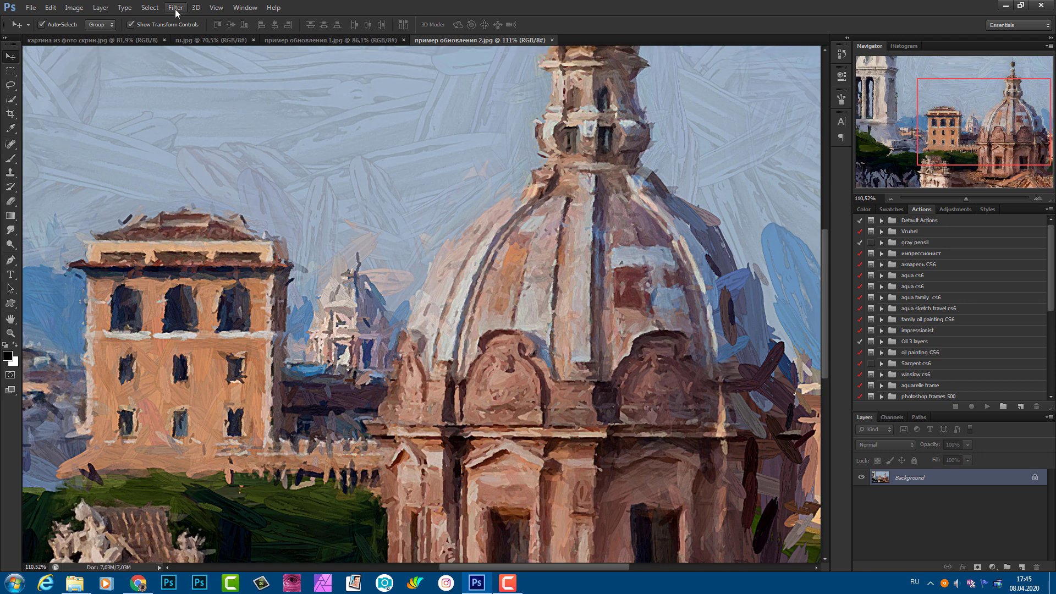
Launch Картина из фото from Filter > xero, centre its dialog, and show the импасто styles
{"action": "left_click", "coordinate": [175, 8]}
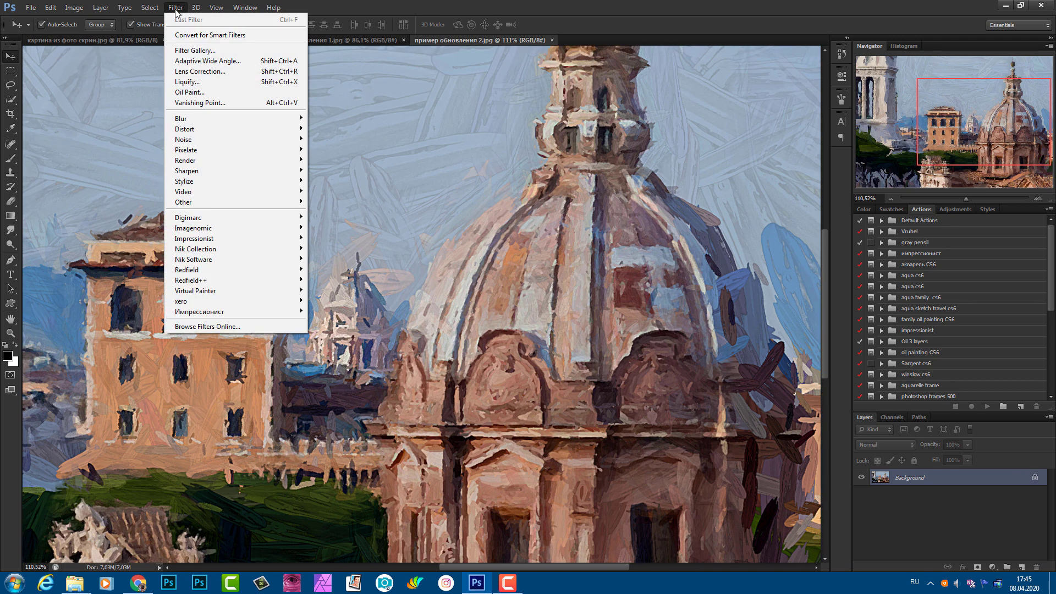
{"action": "mouse_move", "coordinate": [198, 311]}
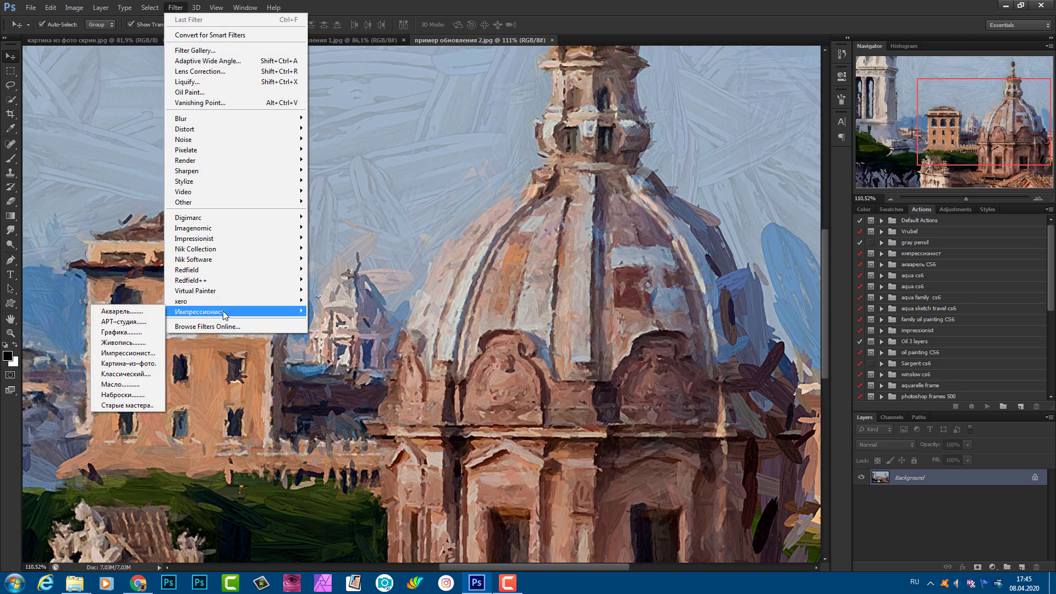
{"action": "left_click", "coordinate": [133, 359]}
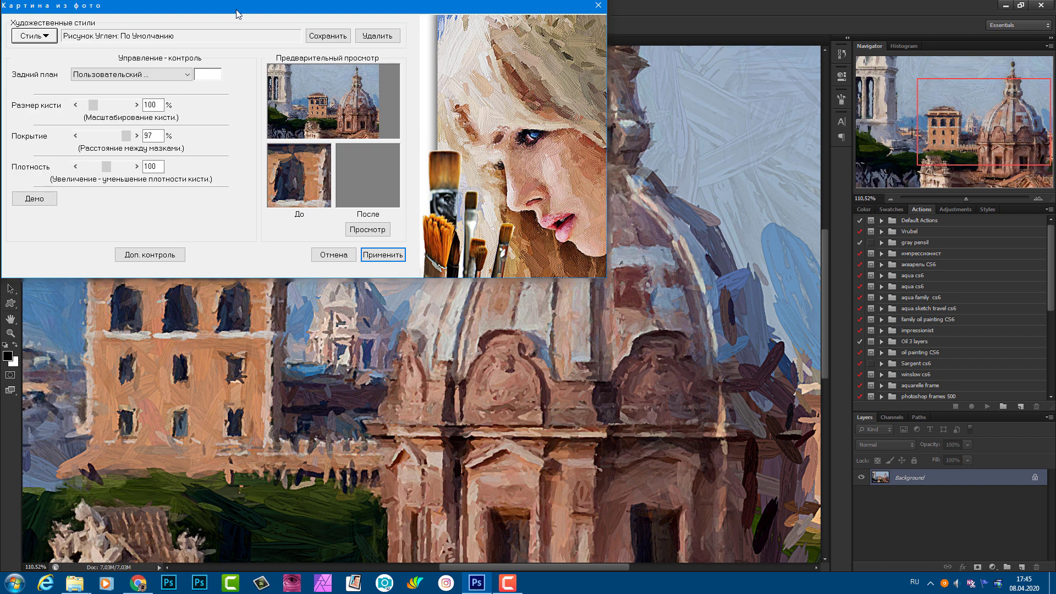
{"action": "left_click_drag", "start_coordinate": [237, 10], "coordinate": [439, 108]}
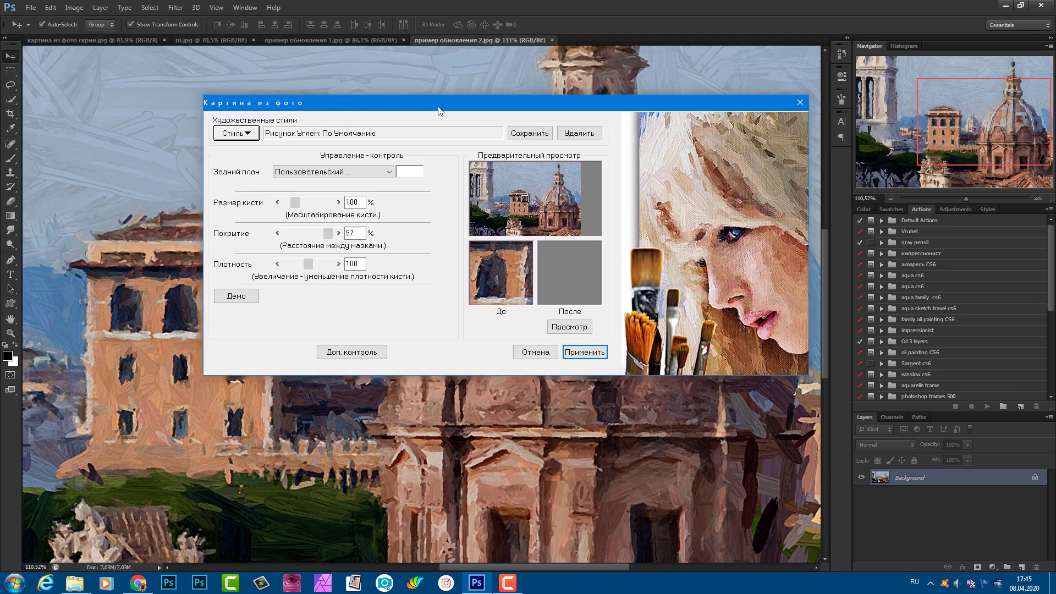
{"action": "left_click", "coordinate": [236, 136]}
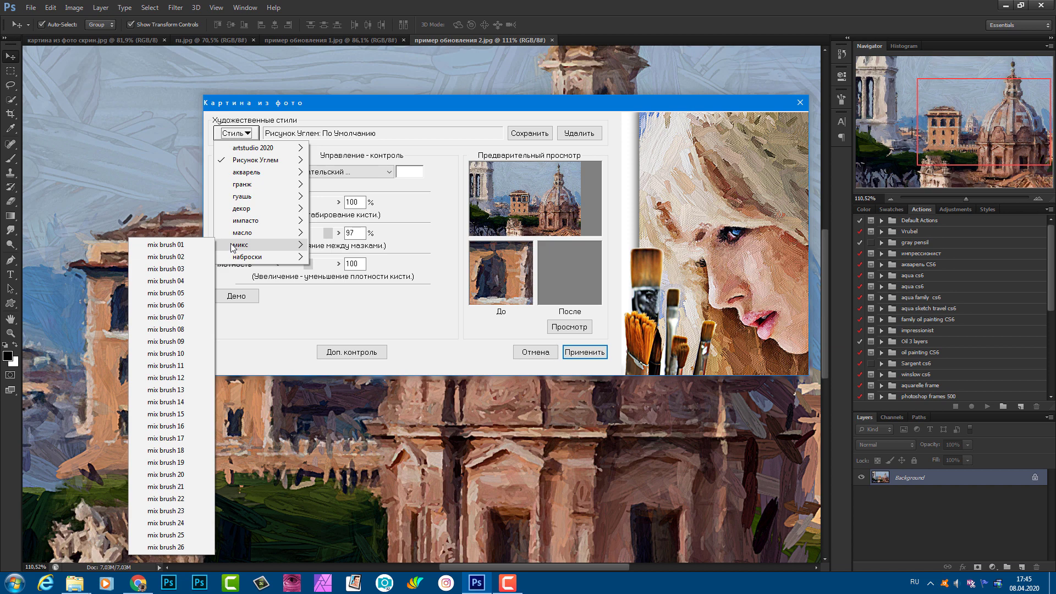
{"action": "mouse_move", "coordinate": [248, 220]}
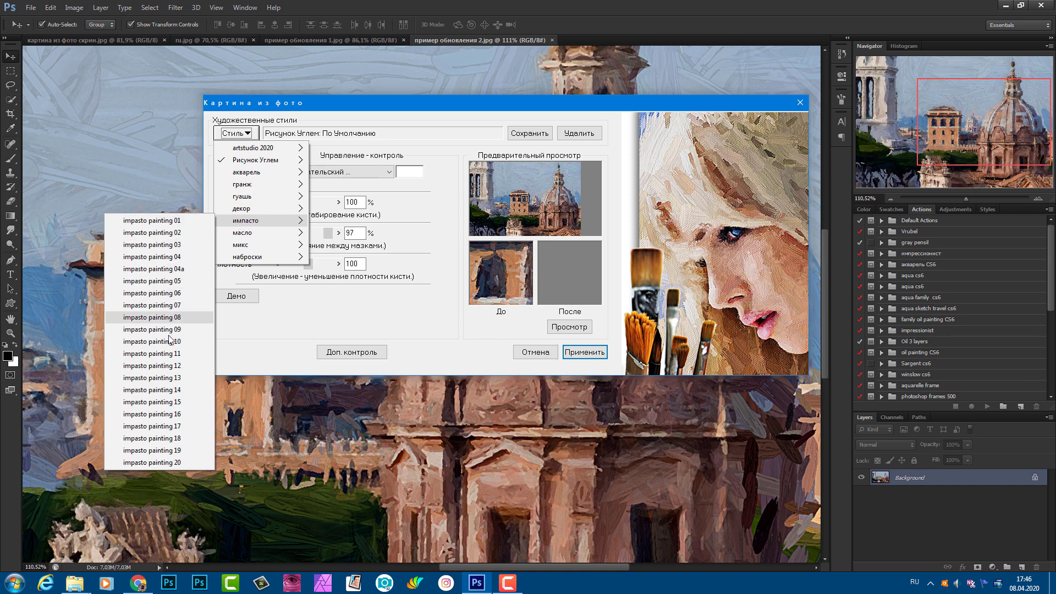
Apply impasto painting 01 and render its preview of the Rome painting
{"action": "left_click", "coordinate": [161, 221]}
{"action": "left_click", "coordinate": [566, 330]}
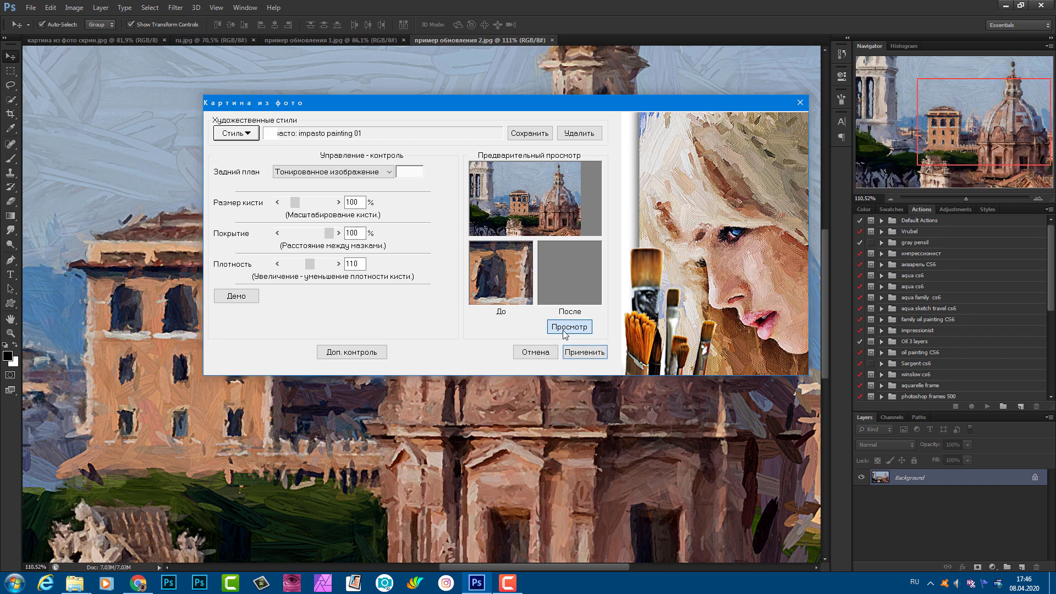
{"action": "left_click", "coordinate": [233, 133]}
{"action": "mouse_move", "coordinate": [246, 220]}
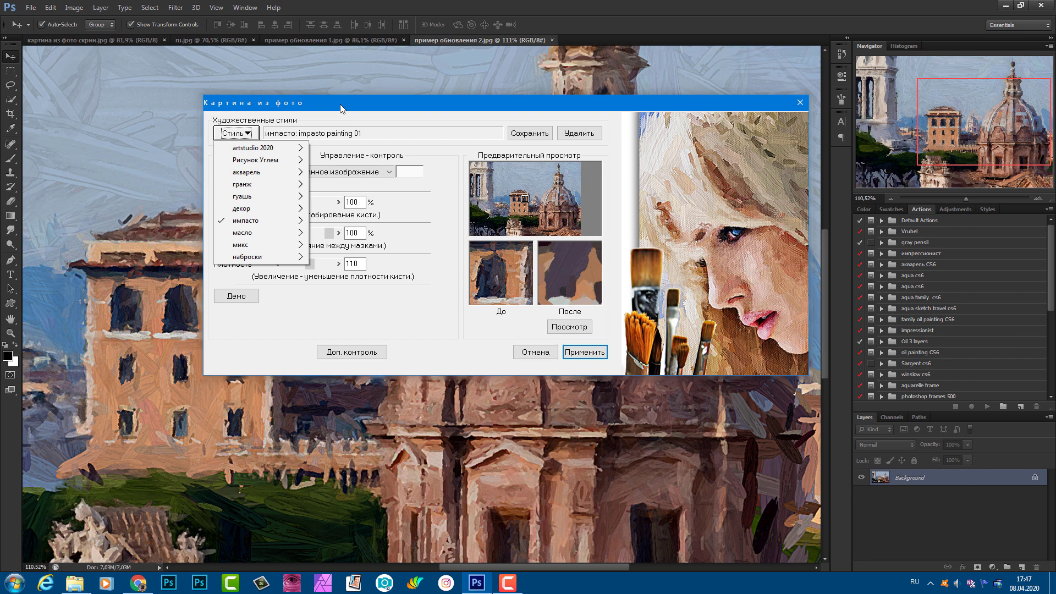
Cancel the plugin dialog without applying impasto and show the Filter > Impressionist submenu
{"action": "left_click", "coordinate": [176, 8]}
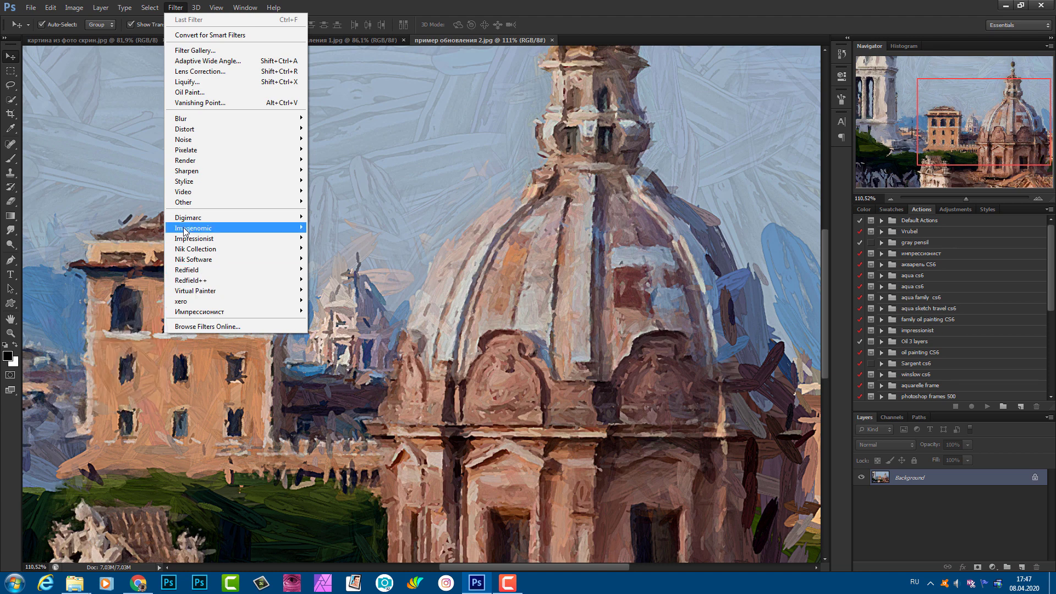
{"action": "mouse_move", "coordinate": [195, 238]}
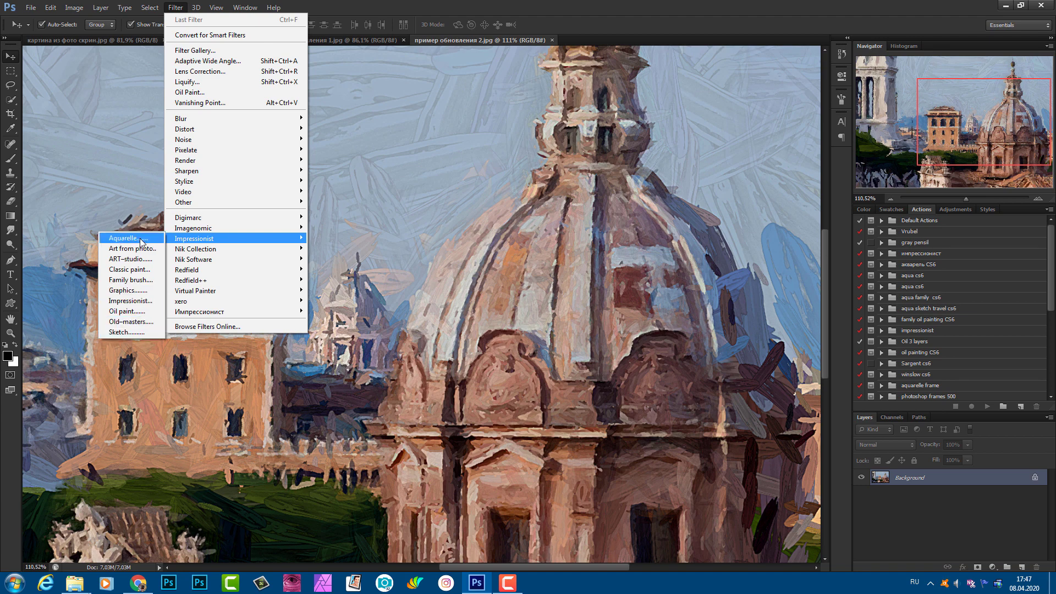
Close the Filter menu on the canvas without applying any Impressionist filter
{"action": "left_click", "coordinate": [341, 200]}
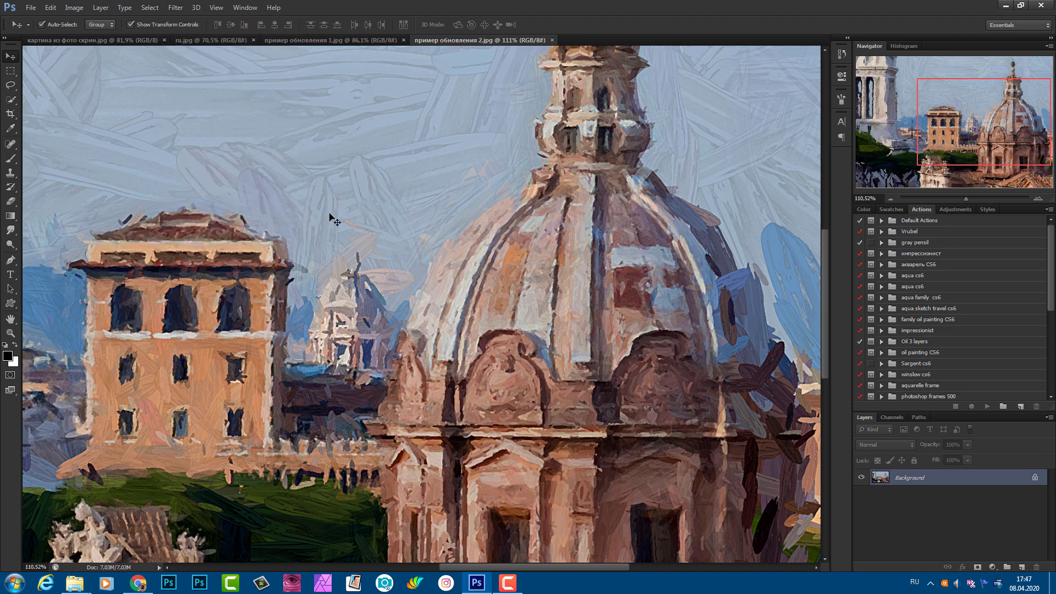